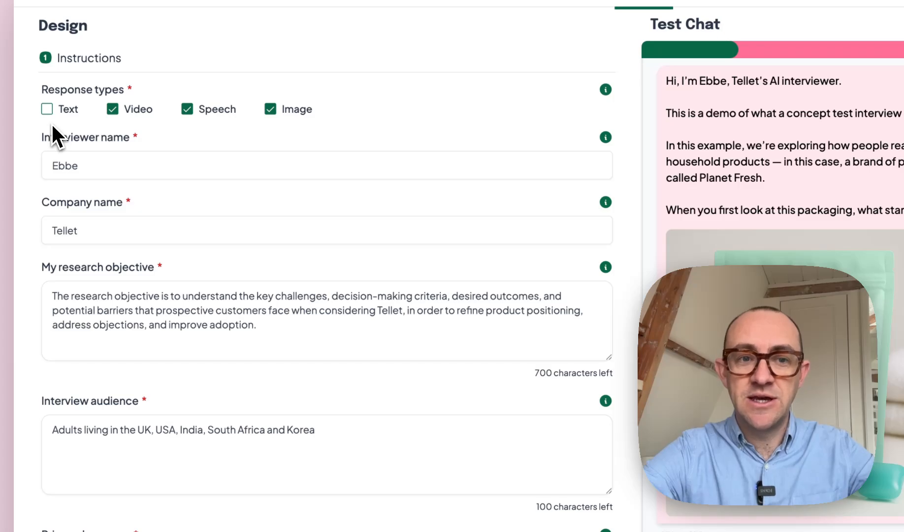
- Toggle the Speech, Video, Image and Text response types one by one, restoring each to its original setting
click(188, 111)
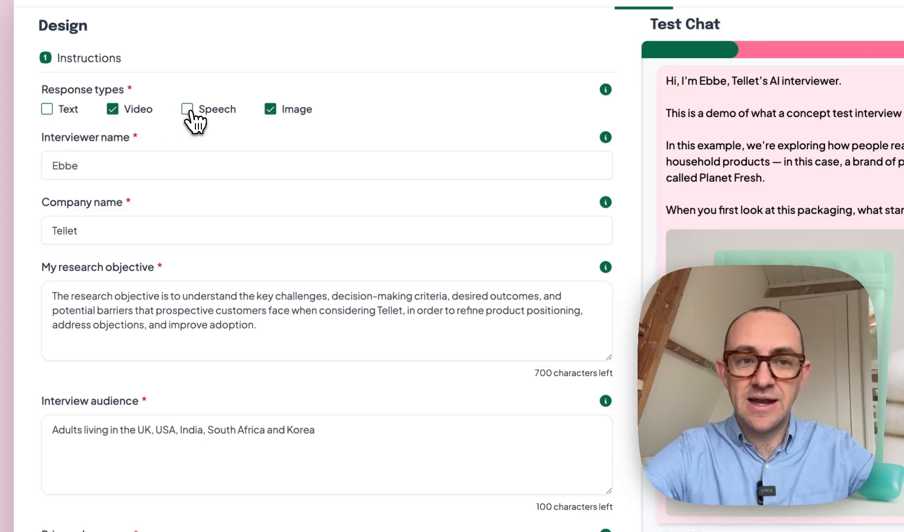
click(188, 110)
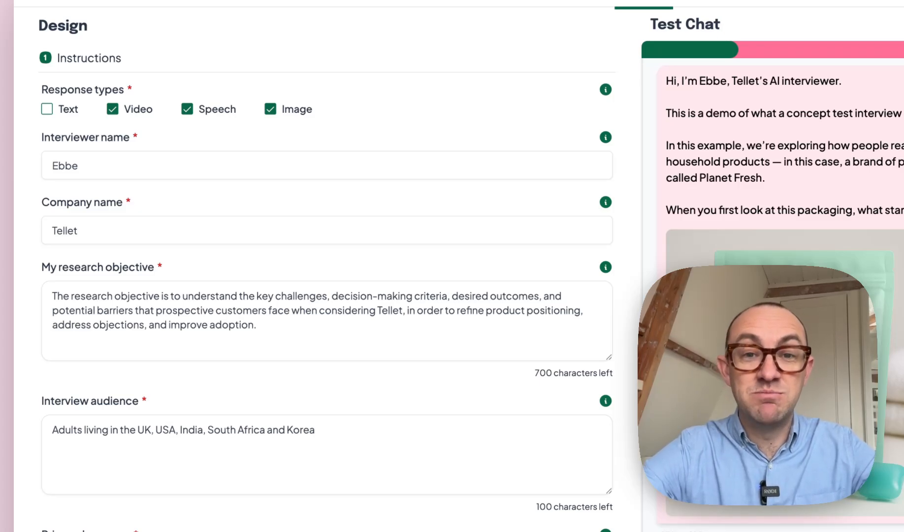
click(187, 109)
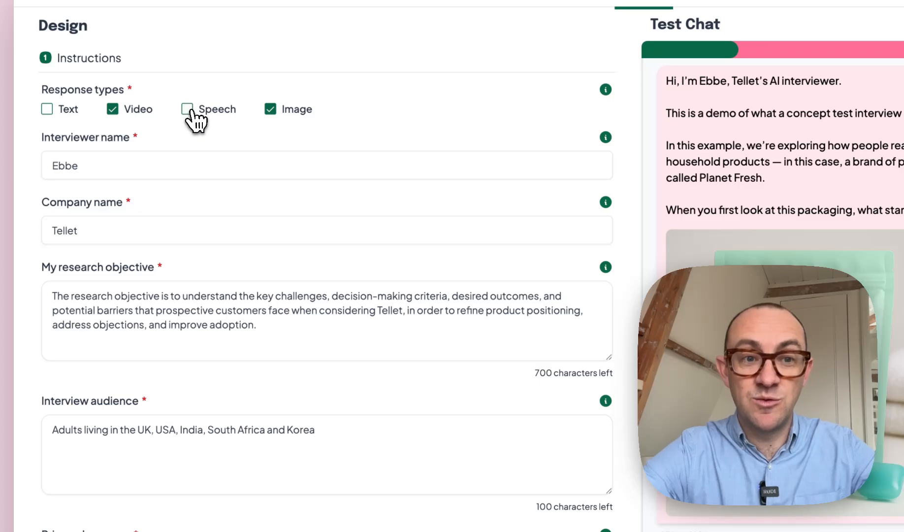
click(187, 109)
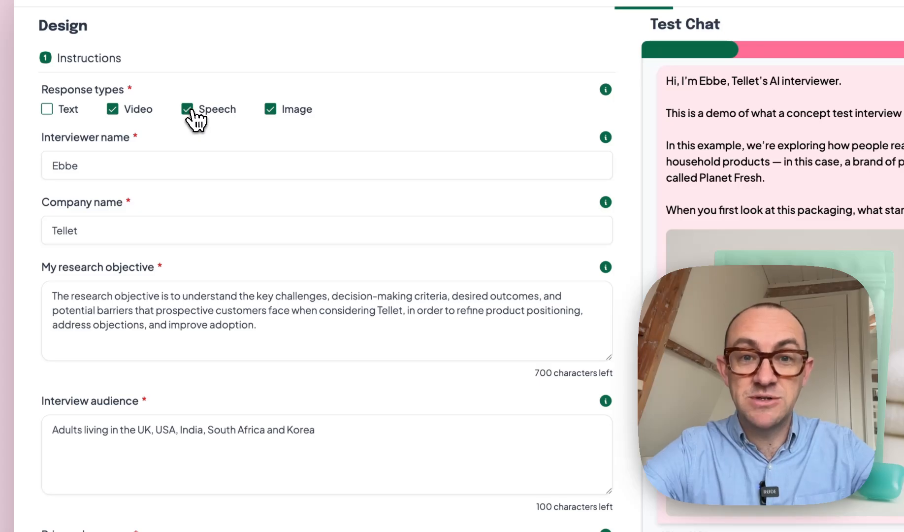
click(113, 109)
click(114, 112)
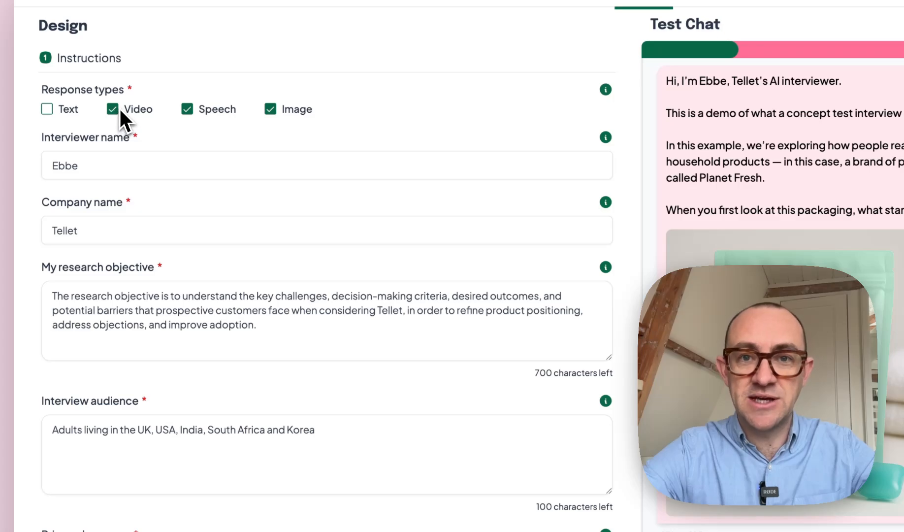
click(271, 111)
click(270, 110)
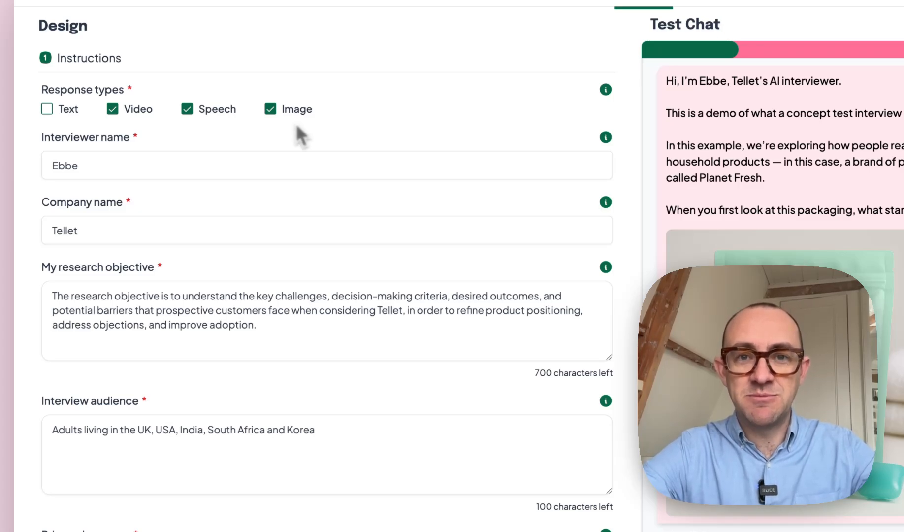
click(48, 111)
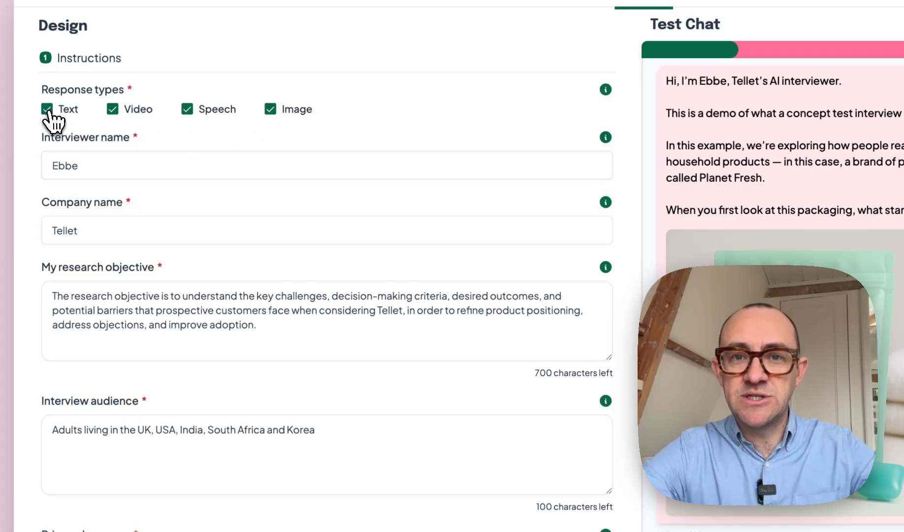
click(47, 110)
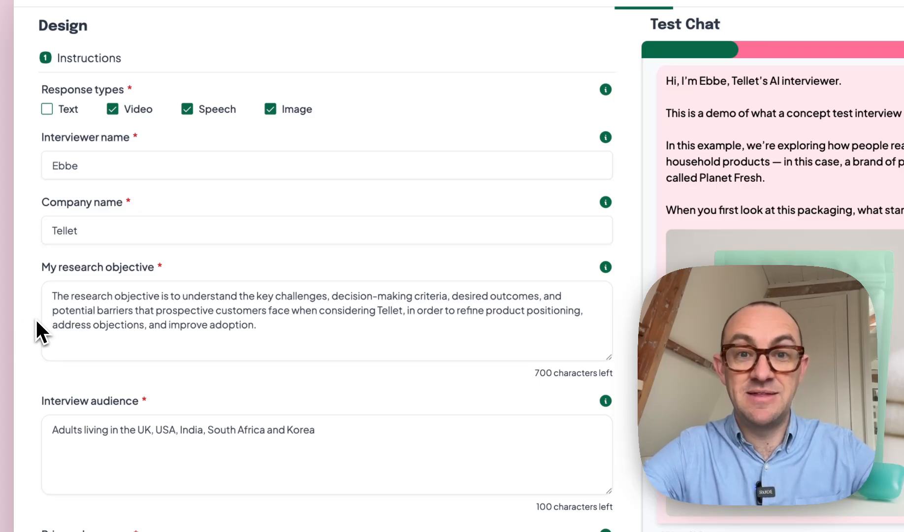
scroll(36, 320, down, 5)
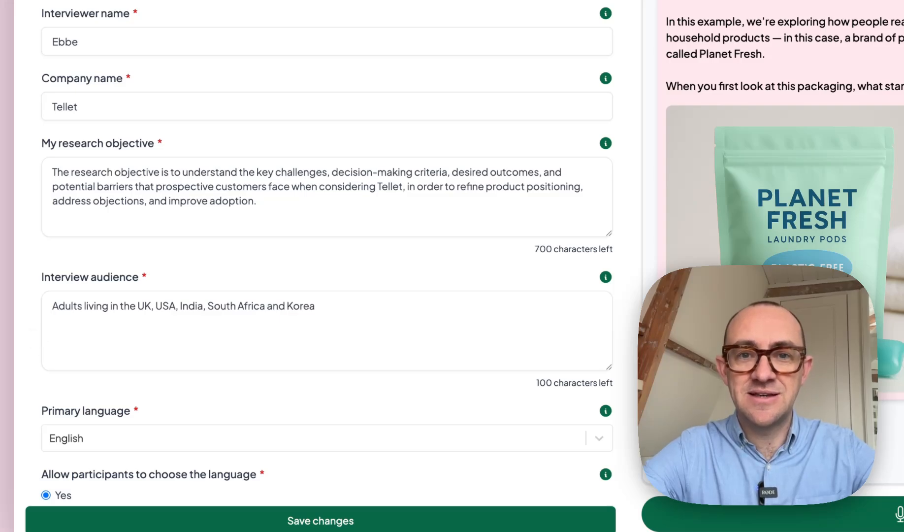
click(72, 345)
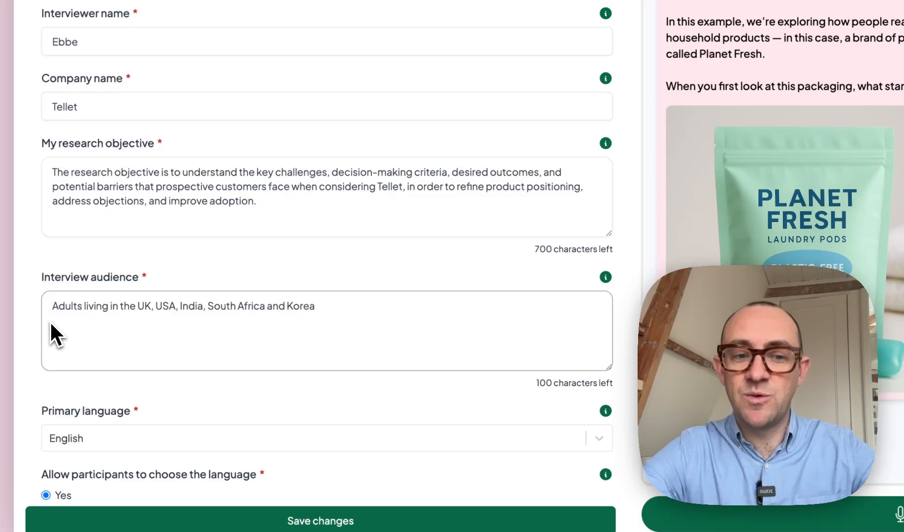
click(30, 335)
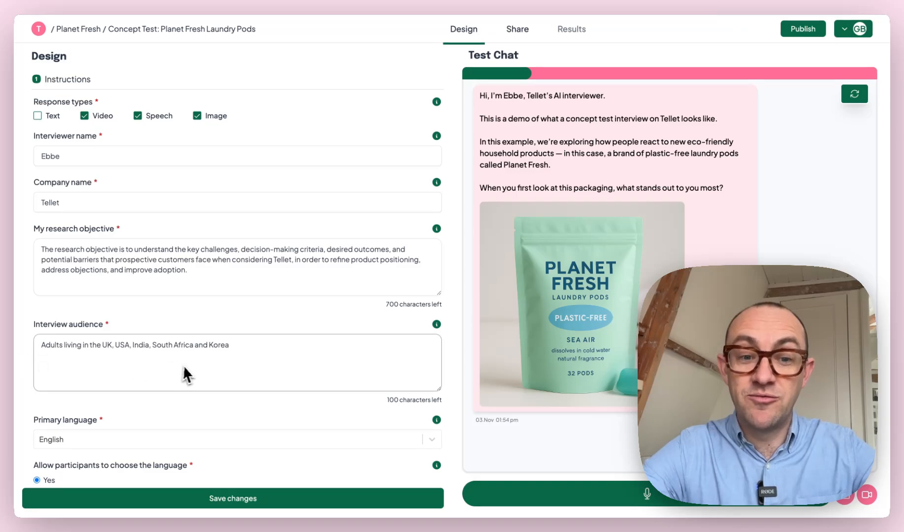
- Browse the languages available as the interview's primary language and close the list without choosing one
scroll(239, 418, down, 5)
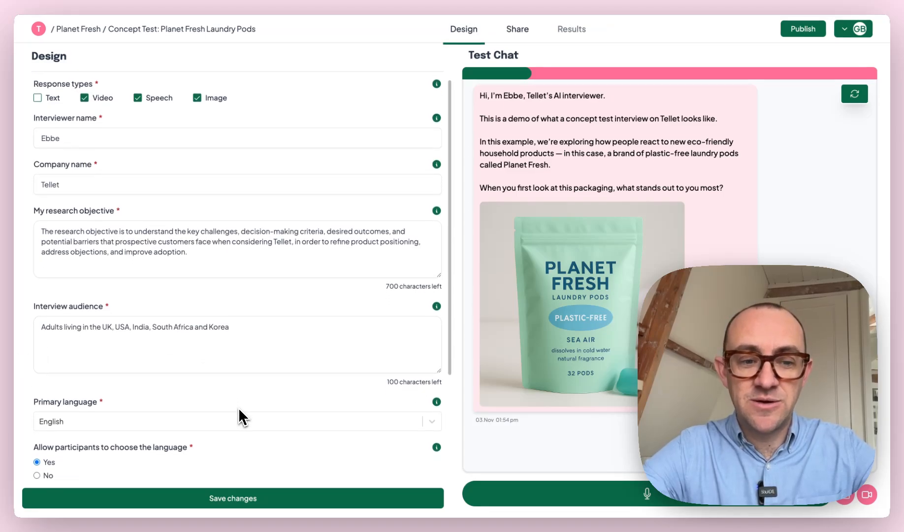
scroll(238, 417, down, 2)
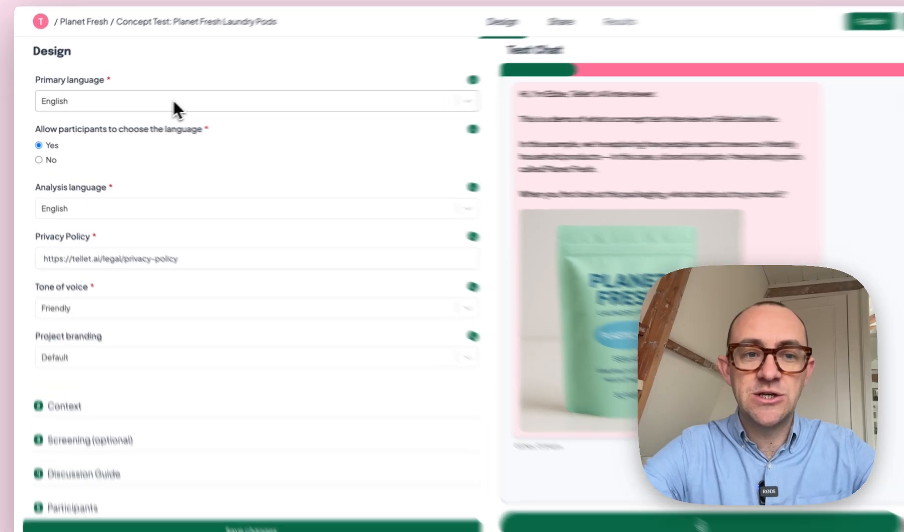
click(161, 102)
click(221, 97)
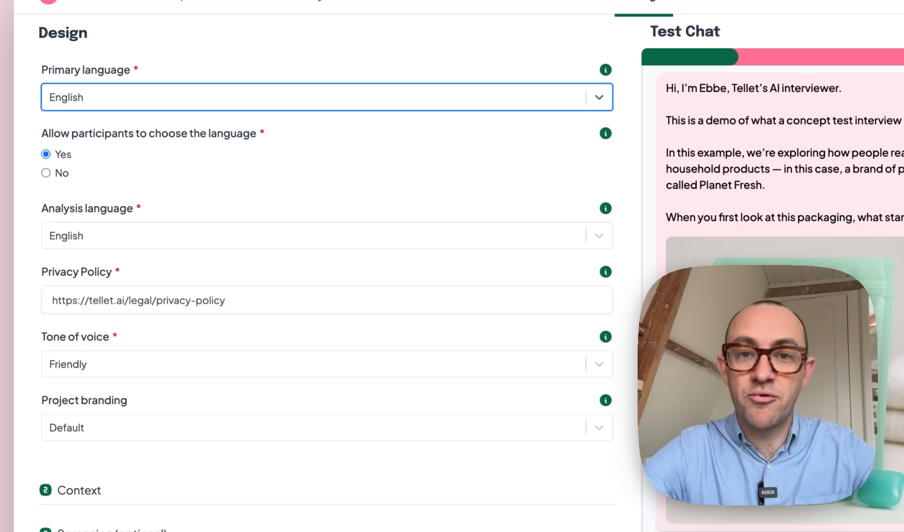
click(220, 99)
scroll(226, 210, down, 10)
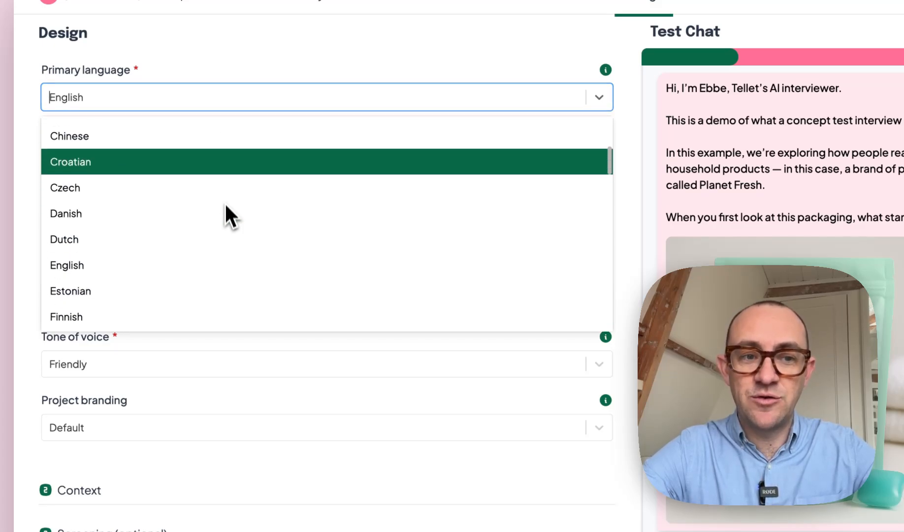
scroll(225, 216, down, 4)
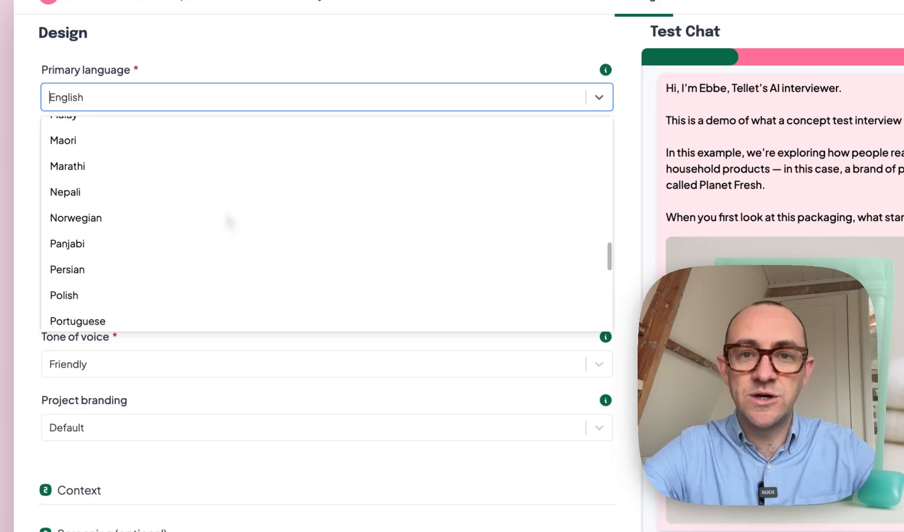
click(253, 51)
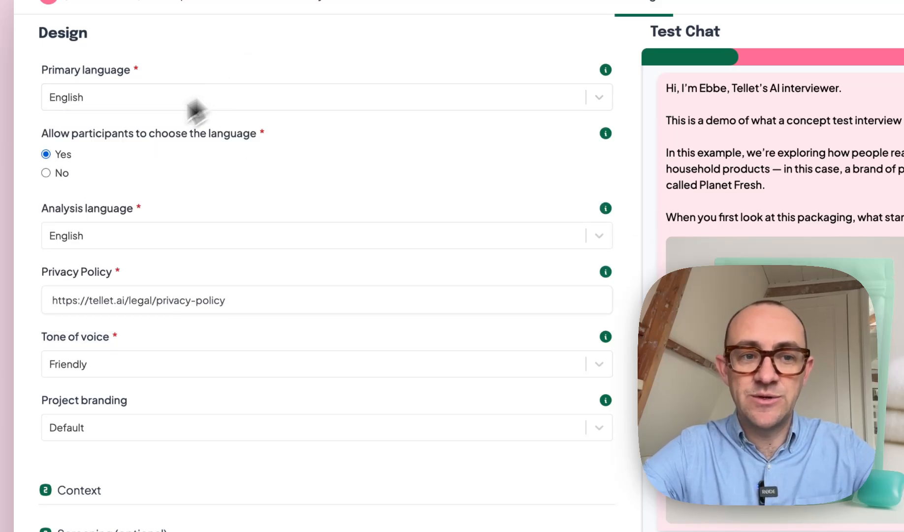
- Review the participant language choice setting and the languages offered for analysis, keeping the current selections
click(46, 173)
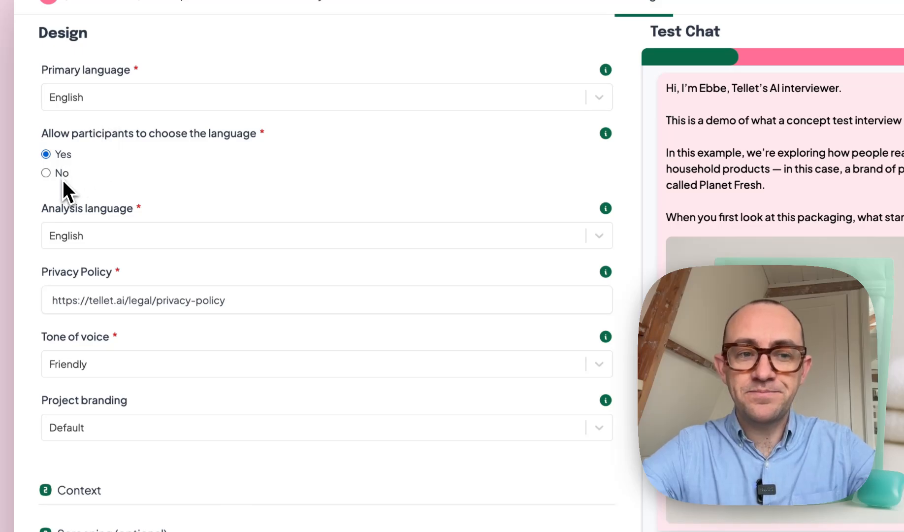
click(96, 240)
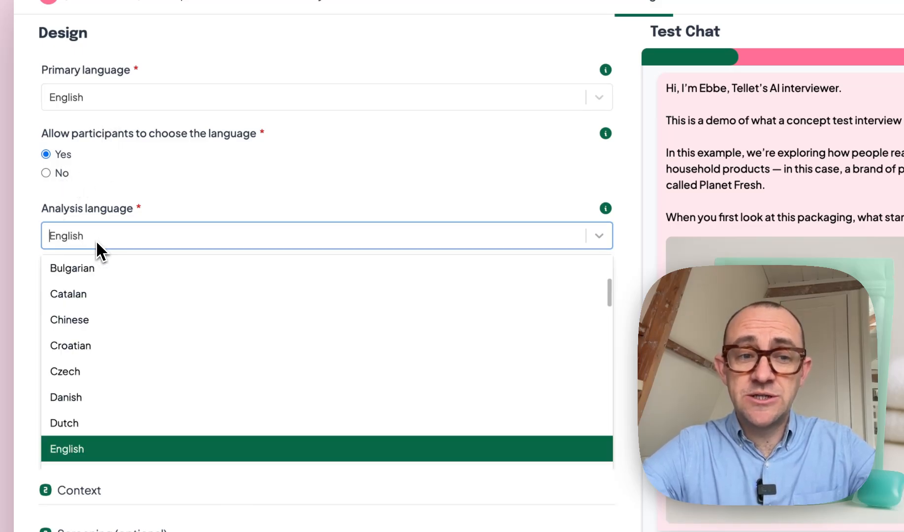
click(96, 241)
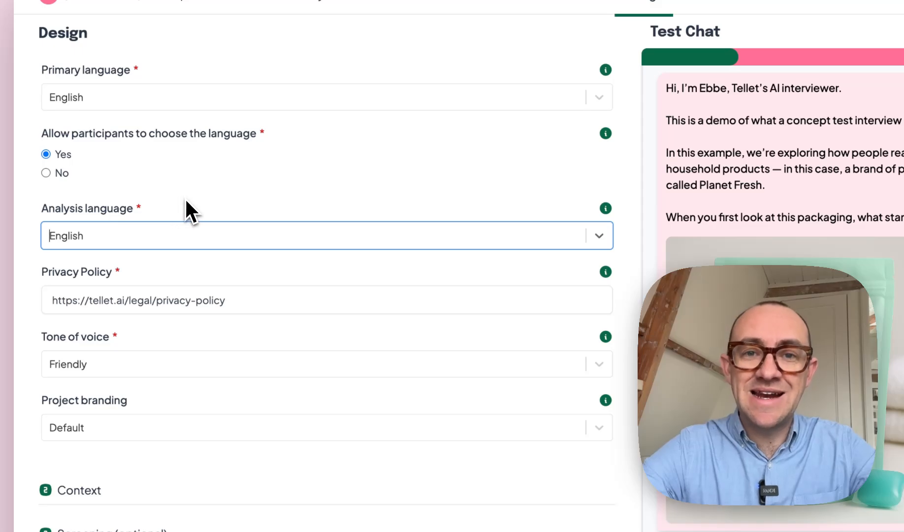
- Review the tone of voice options and choose Friendly (most used) for the interviewer
scroll(186, 206, down, 2)
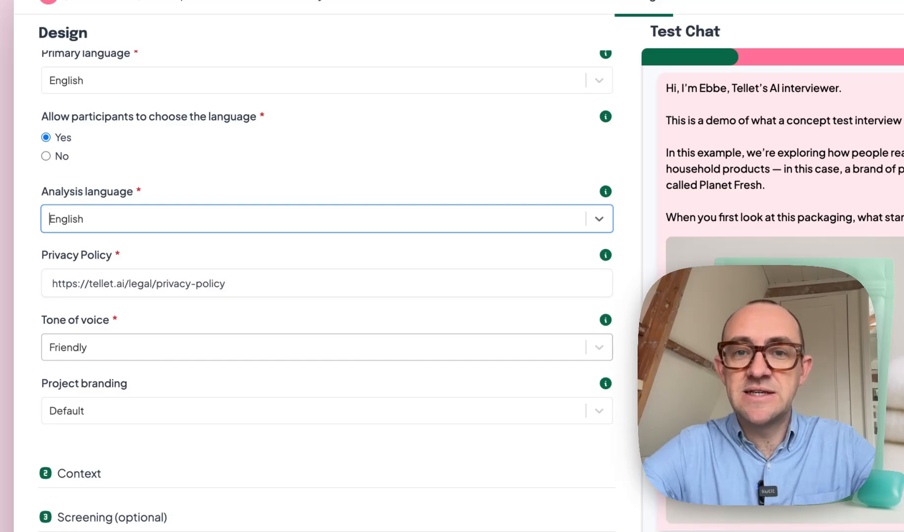
click(201, 347)
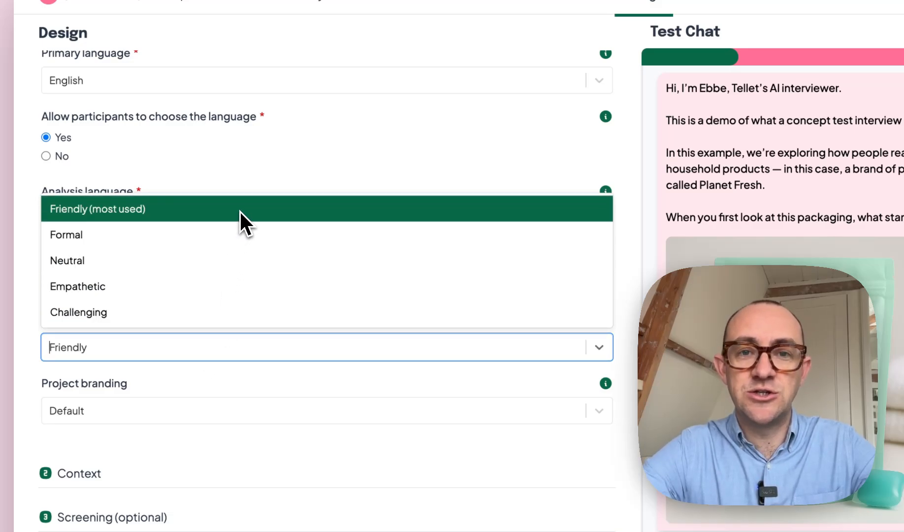
click(240, 211)
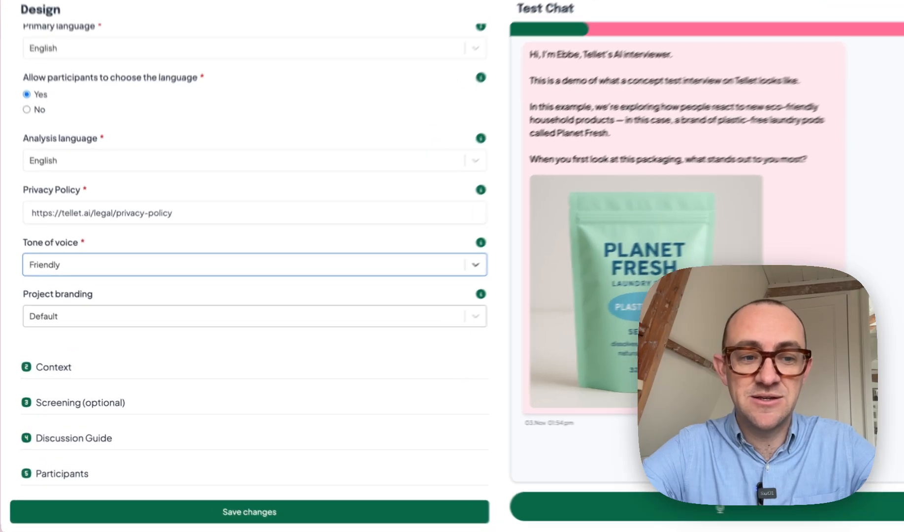
- Set the project branding to Amazon, save it, and refresh the test chat to preview the branding
click(269, 323)
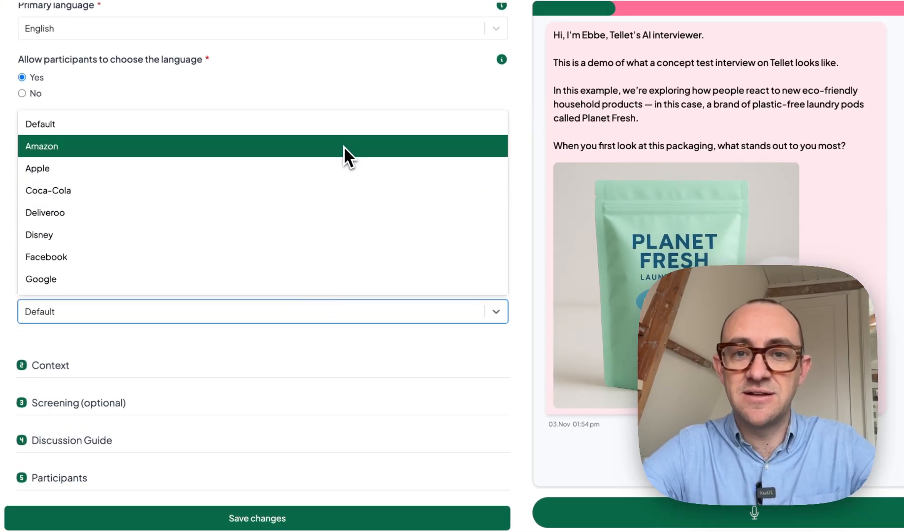
click(344, 146)
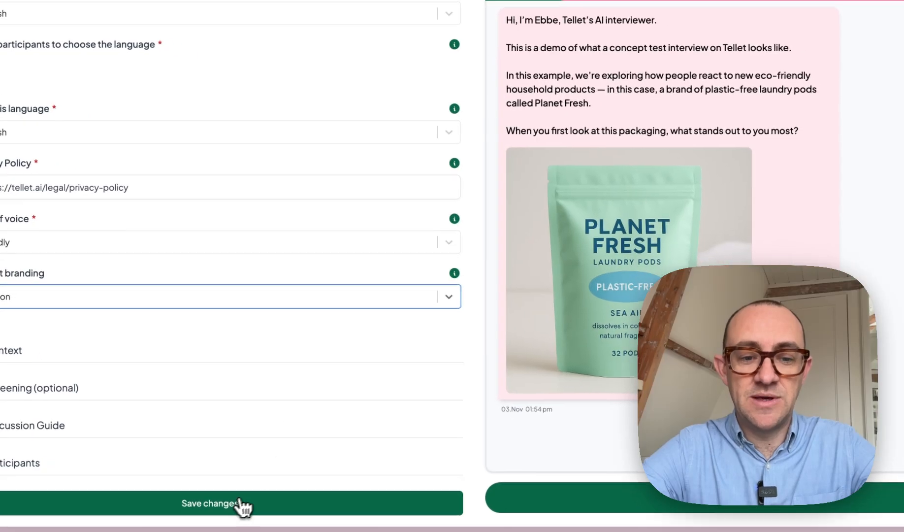
click(282, 522)
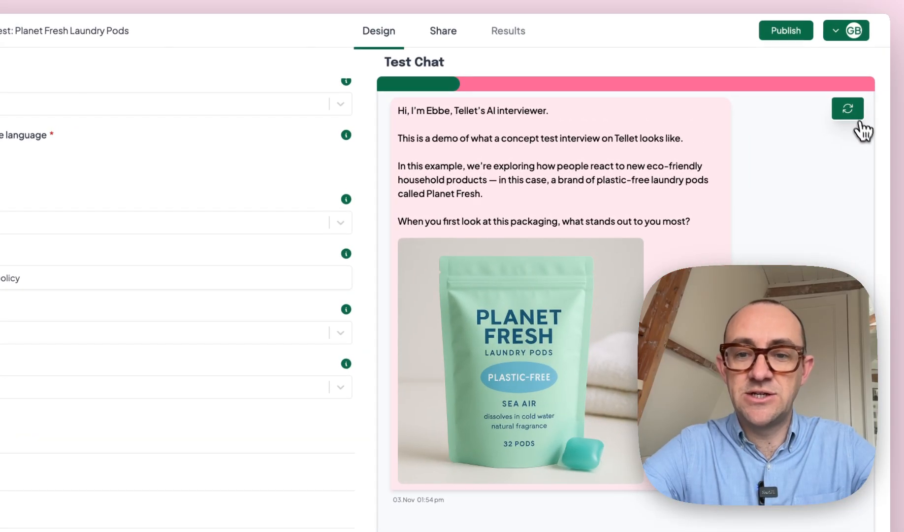
click(848, 111)
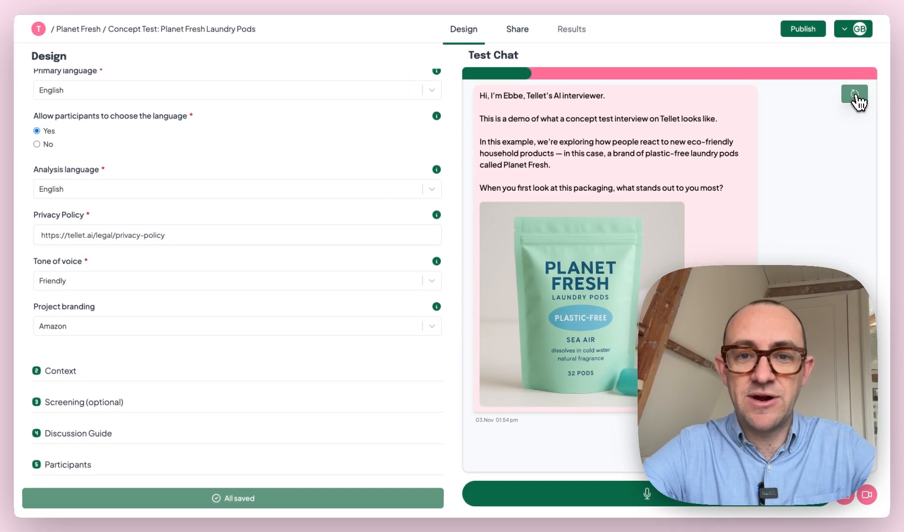